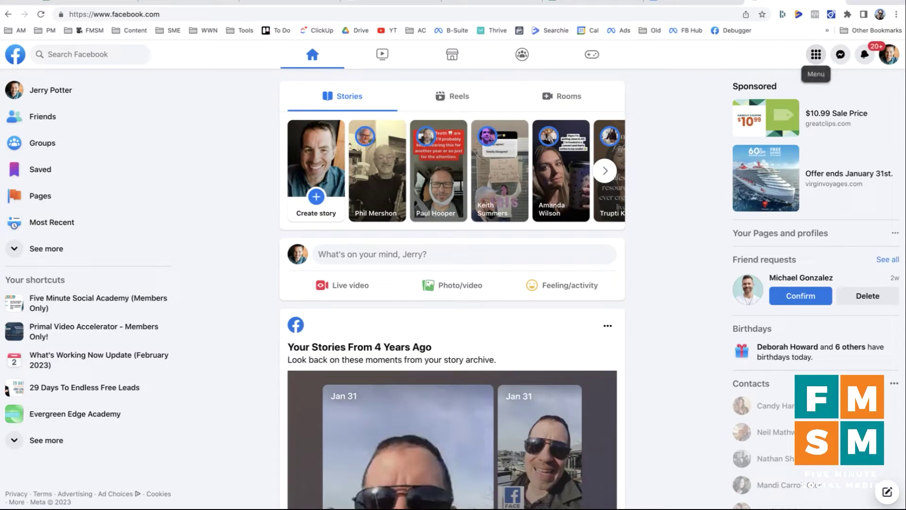
Start creating a new Facebook Page and name it Corey's Career Coaching
left_click(816, 54)
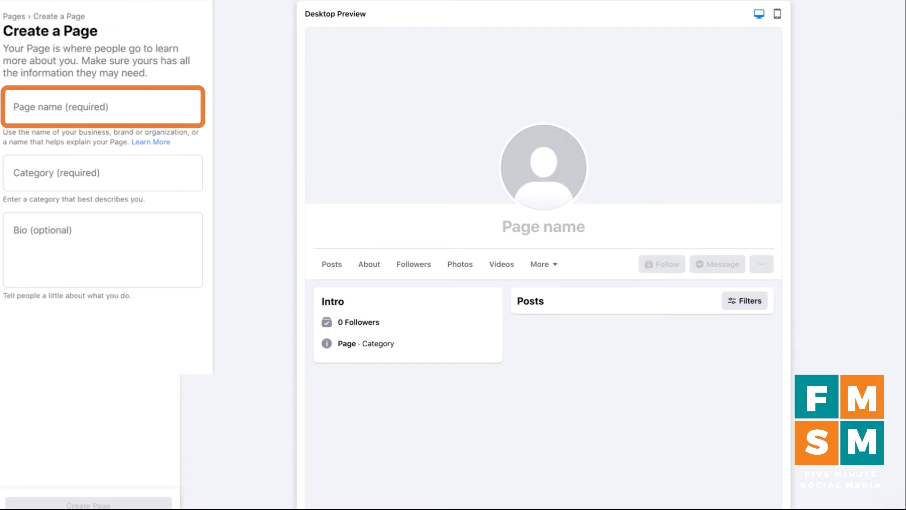
left_click(15, 111)
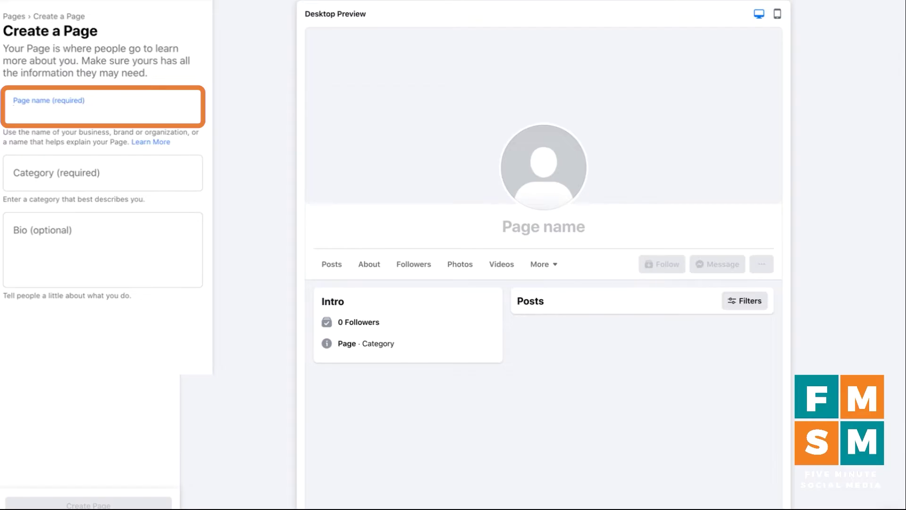
type("Corey's Career Coaching")
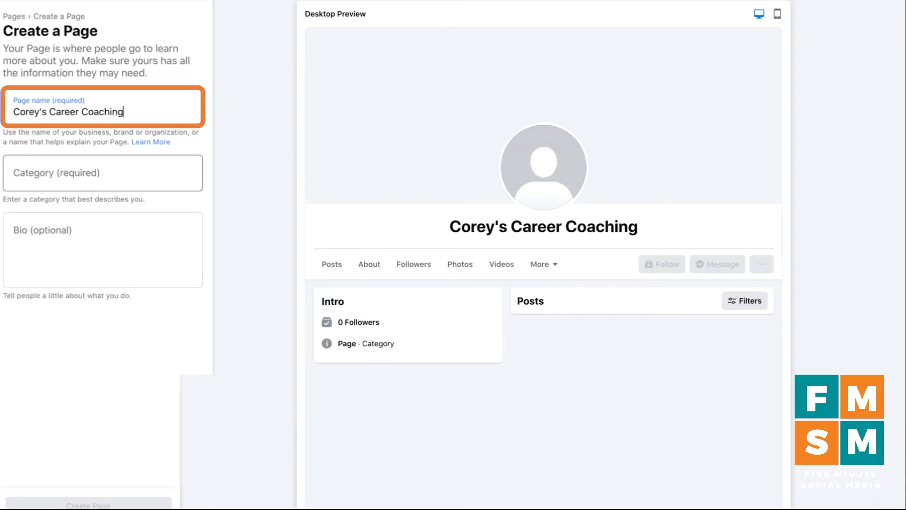
Find the Page category with the term "coaching" and set it to Personal Coach
left_click(103, 172)
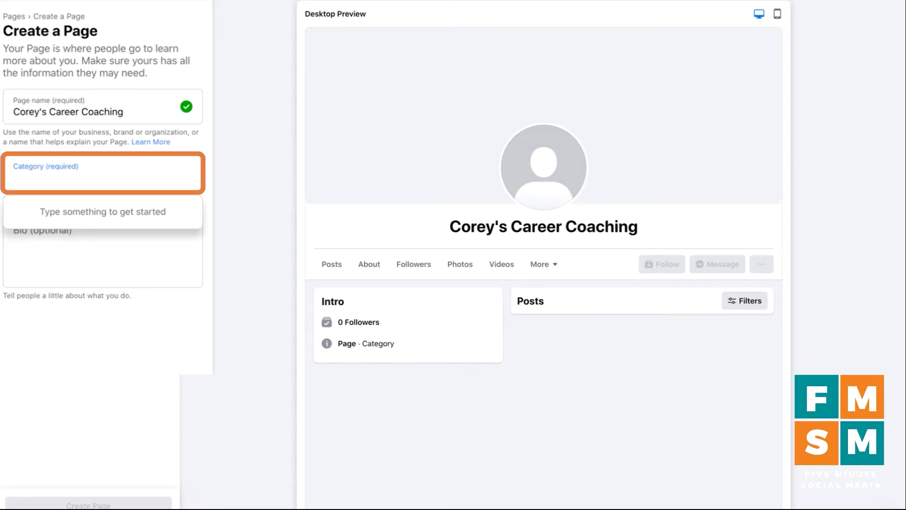
type("coaching")
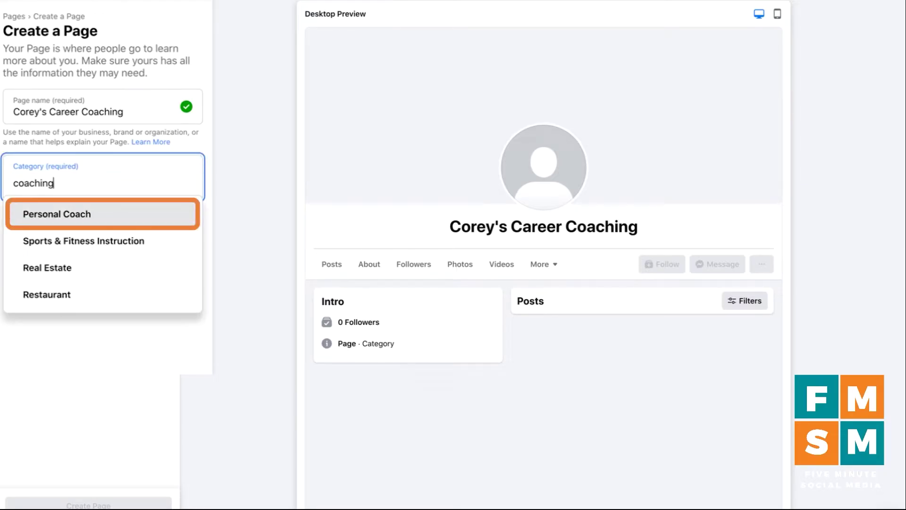
key("Return")
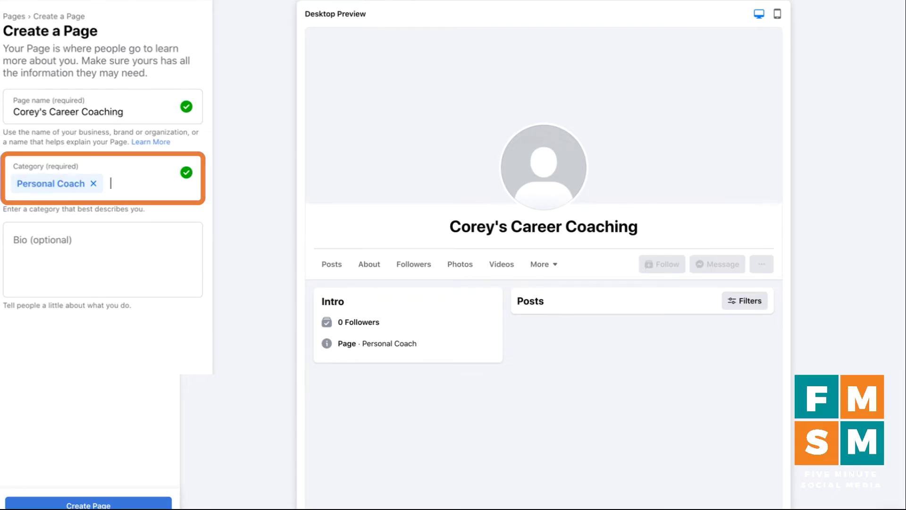
Add Business Consultant as a second Page category, found with the term "business"
type("busines")
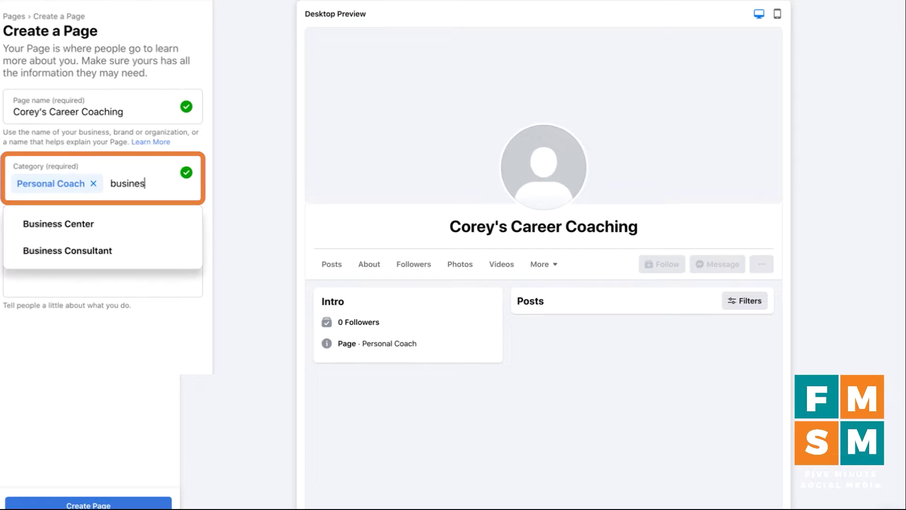
type("s")
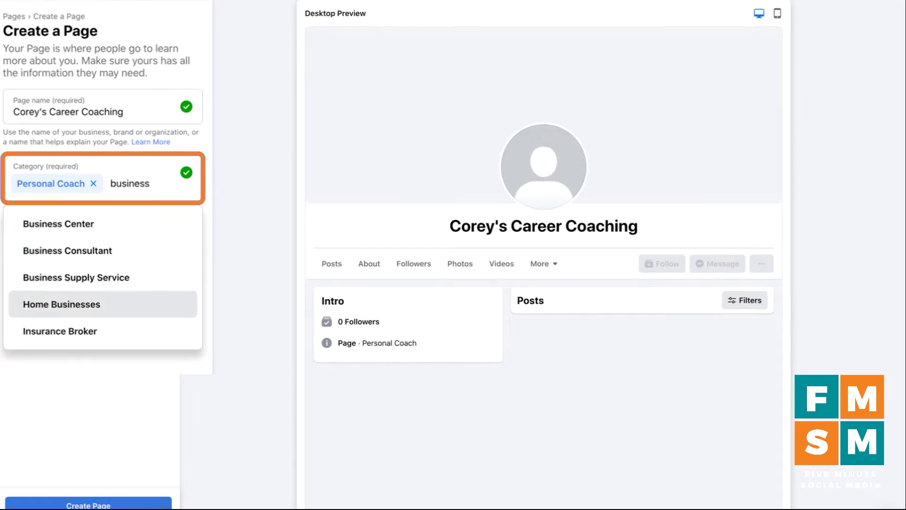
key("Up")
key("Up")
key("Return")
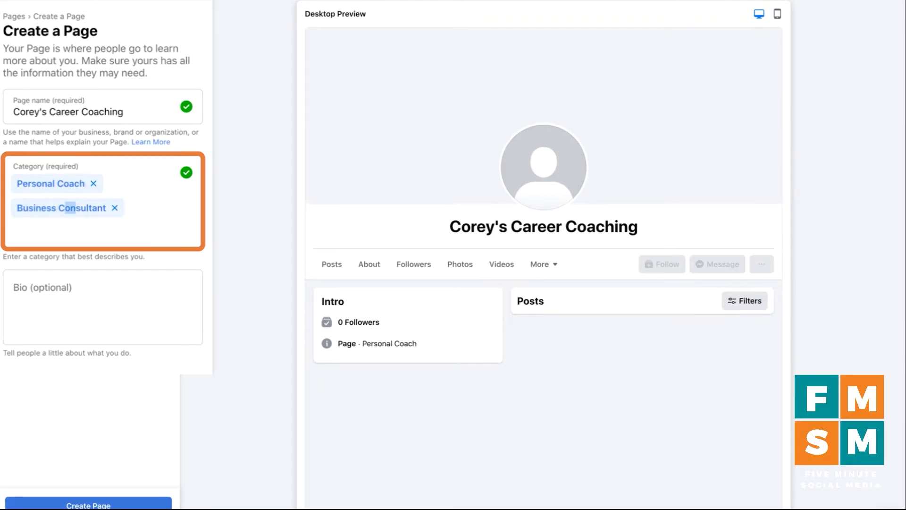
Remove both chosen categories and search "coaching" to set Personal Coach as the only Page category
left_click(71, 208)
key("BackSpace")
key("BackSpace")
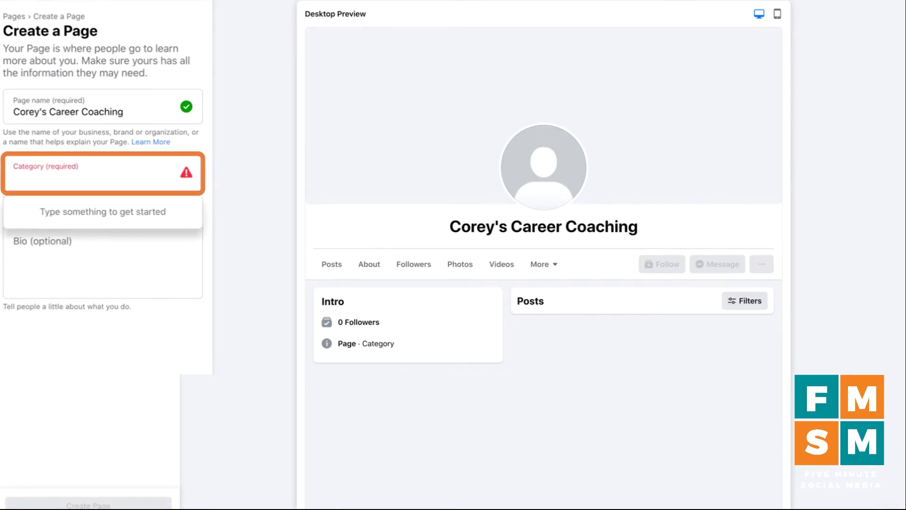
type("coaching")
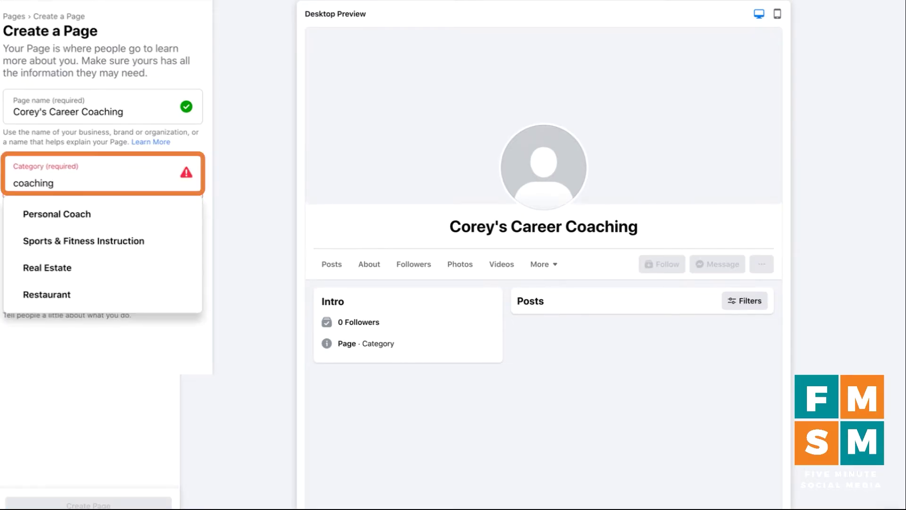
key("Return")
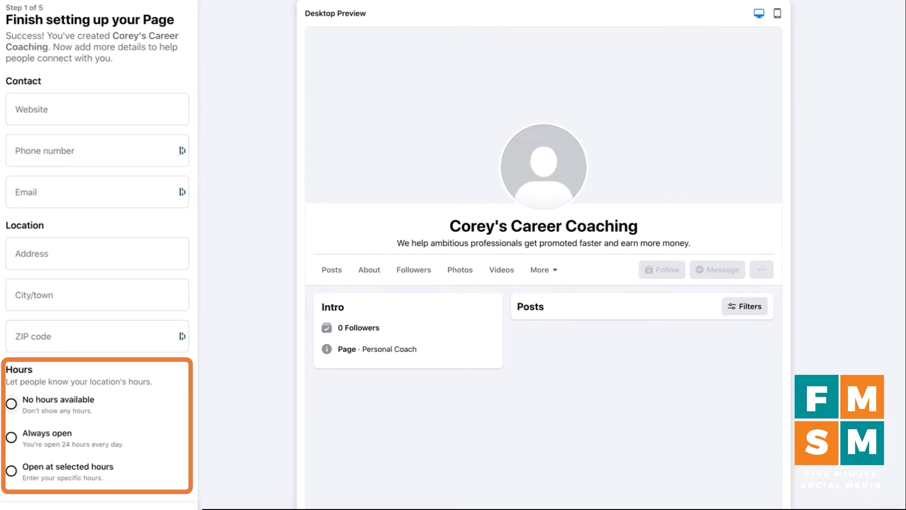
Set the Page's business hours to No hours available
left_click(12, 403)
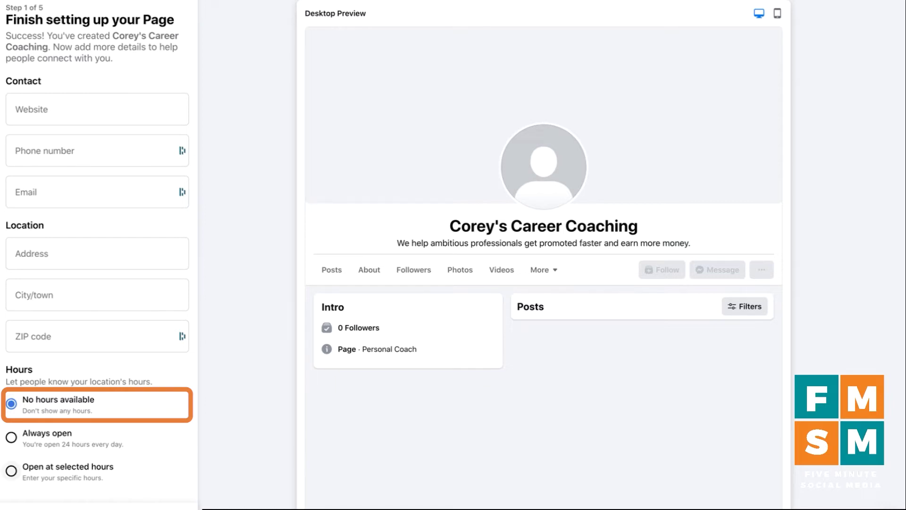
Try selected opening hours with two extra Monday time slots, cancel them, and return the setting to No hours available
left_click(11, 470)
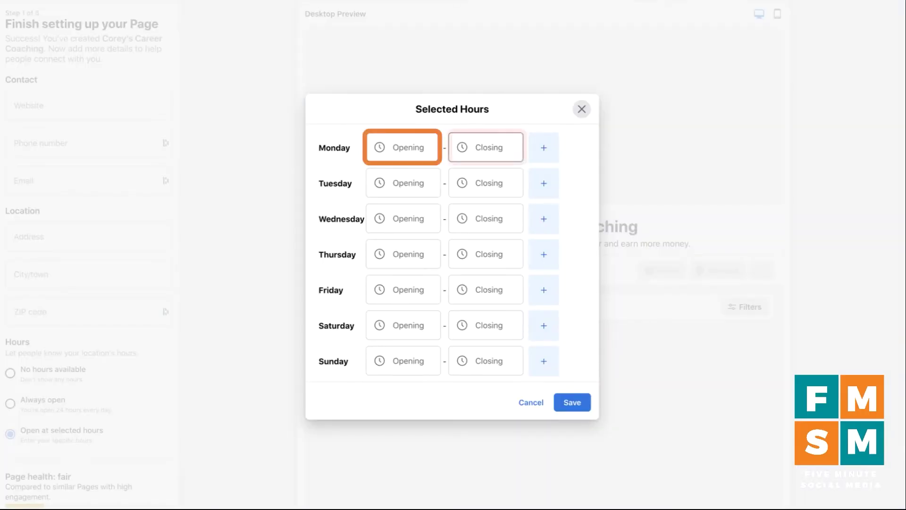
left_click(544, 147)
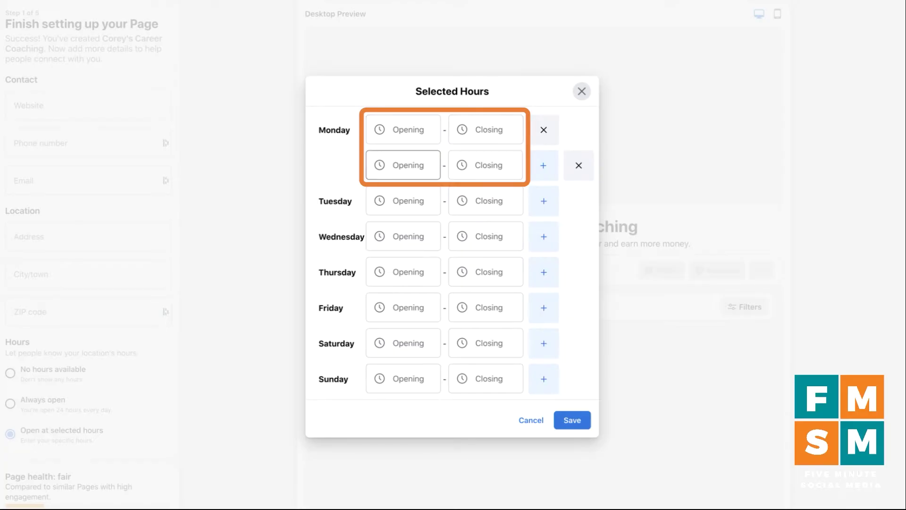
left_click(543, 165)
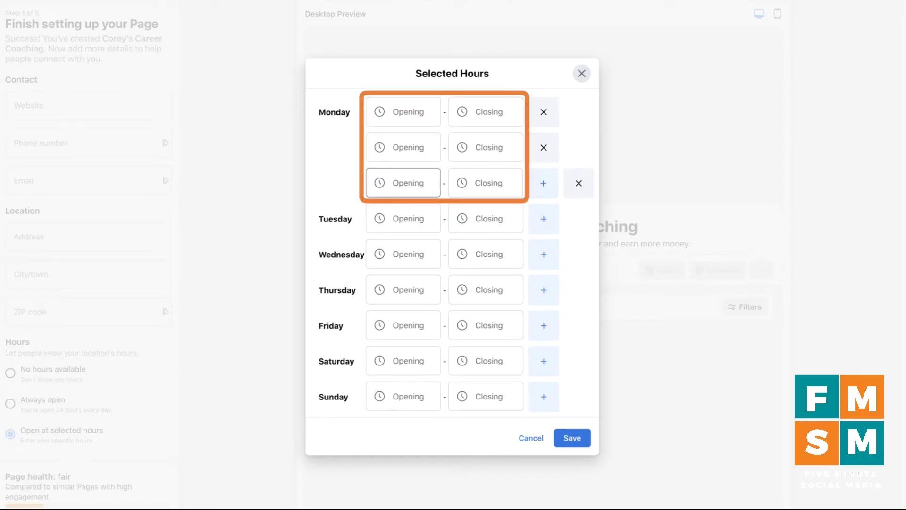
left_click(531, 438)
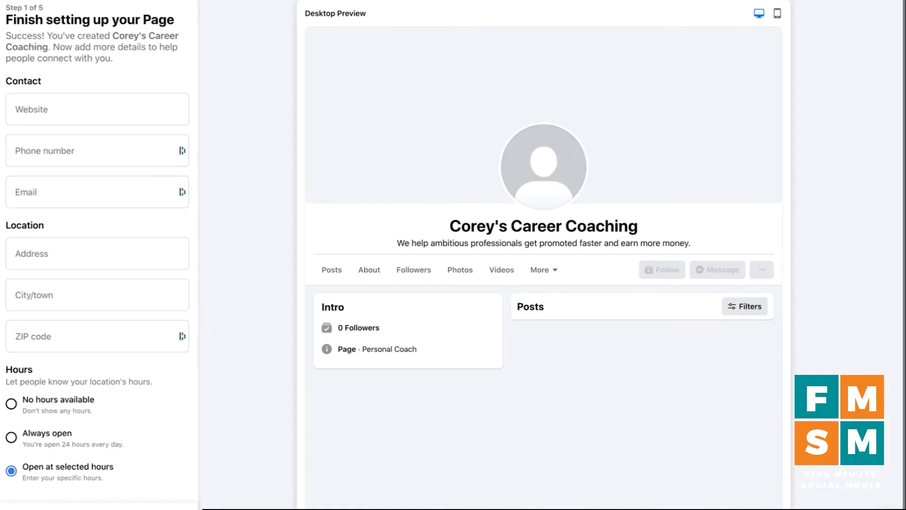
left_click(11, 404)
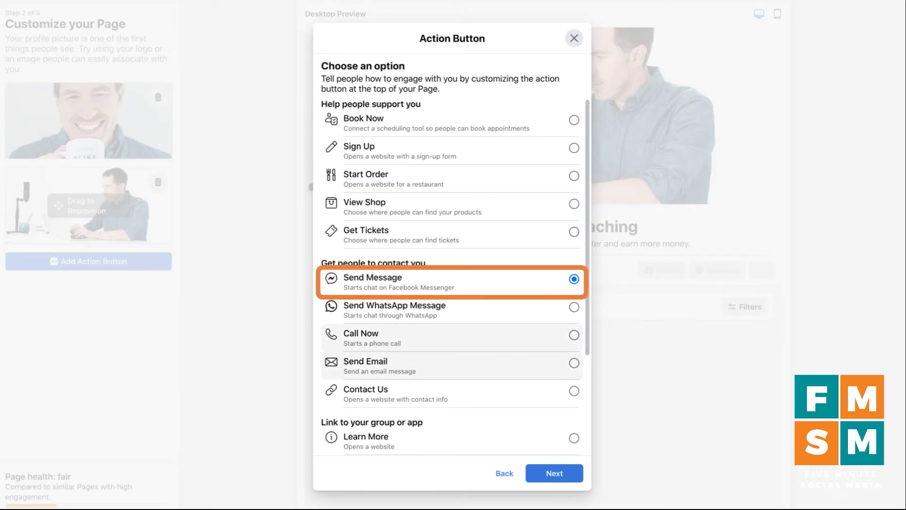
Try to set up a Call Now action button for the Page and close the dialog without a phone number
scroll(452, 283, "down", 5)
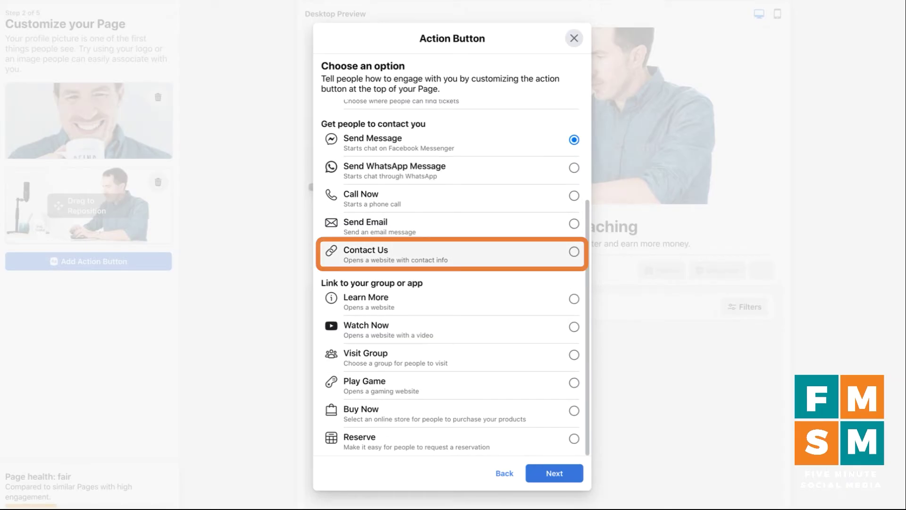
left_click(574, 251)
left_click(554, 473)
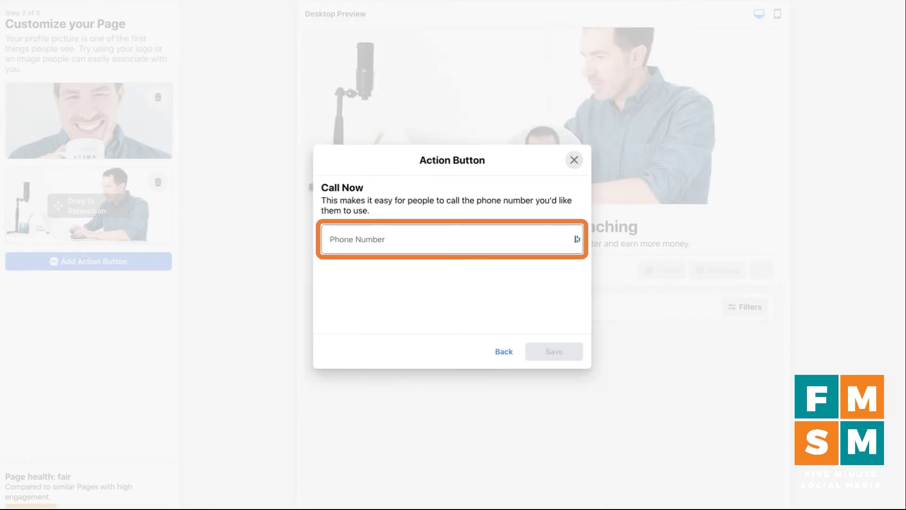
key("Escape")
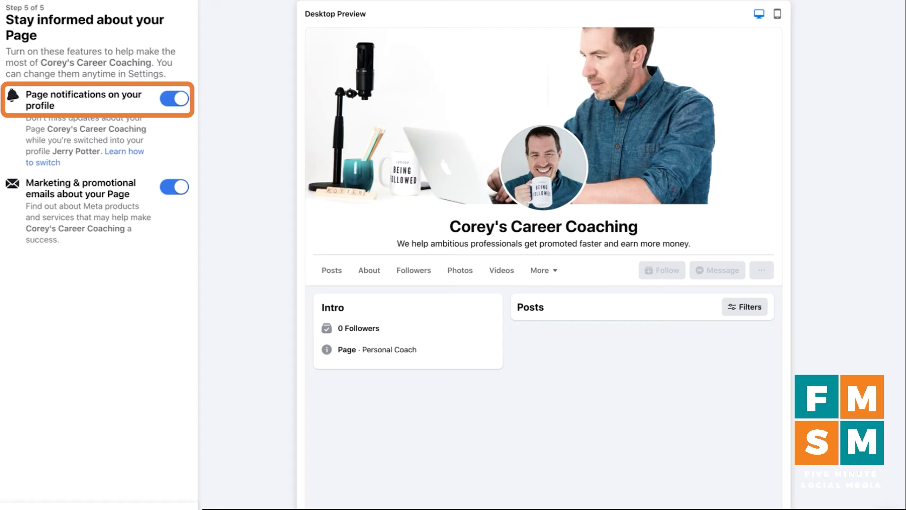
Turn off Page notifications on the profile and marketing & promotional emails, and finish the Page setup
left_click(175, 98)
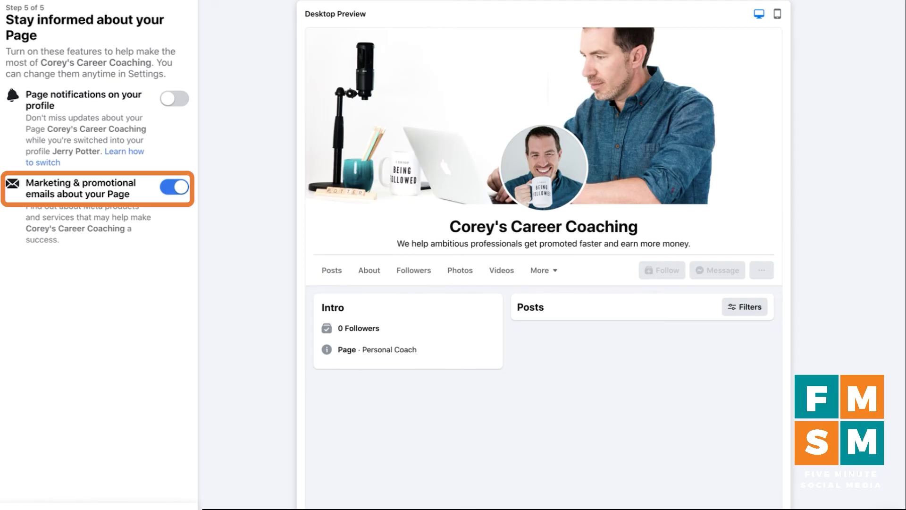
left_click(174, 187)
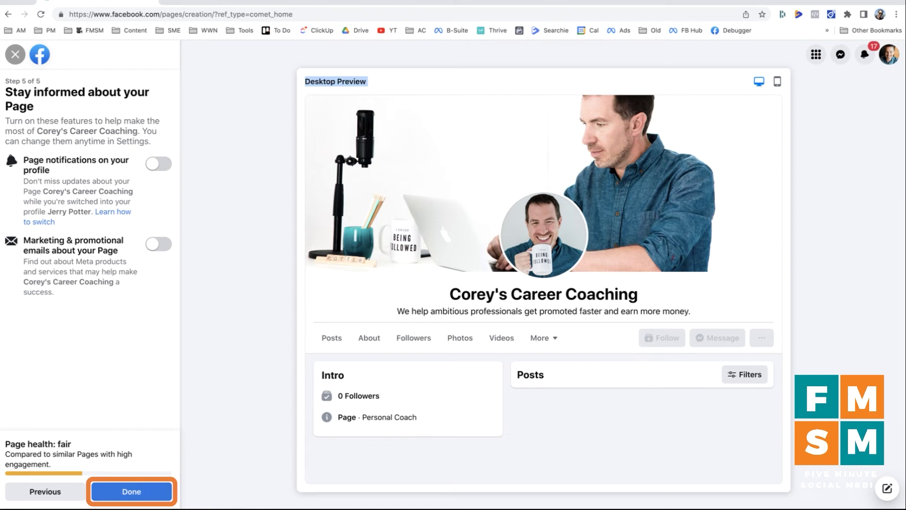
left_click(131, 492)
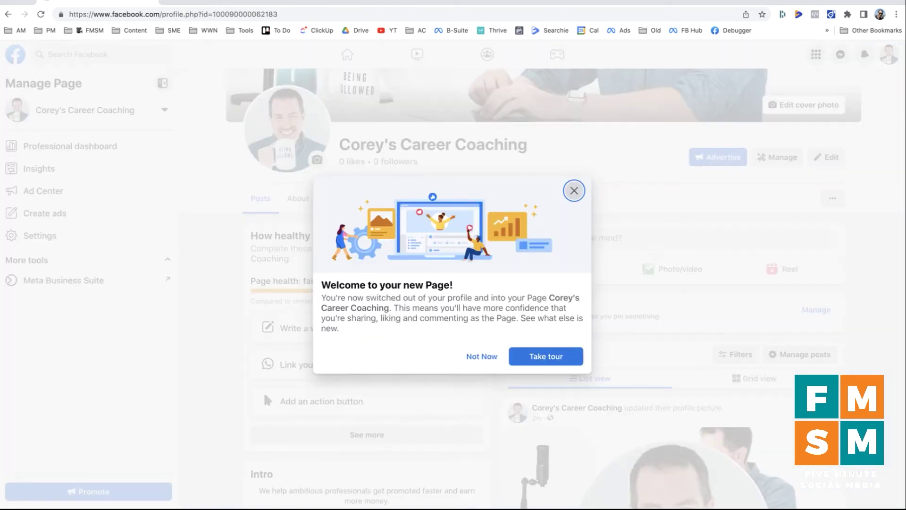
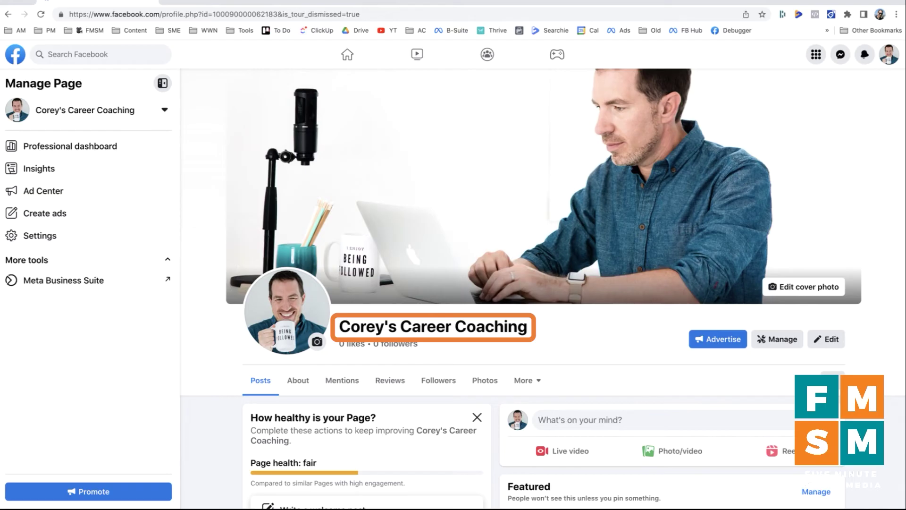
View the Page's About section, and set the Page's username to coreyscareercoaching in the general Page settings
left_click(298, 380)
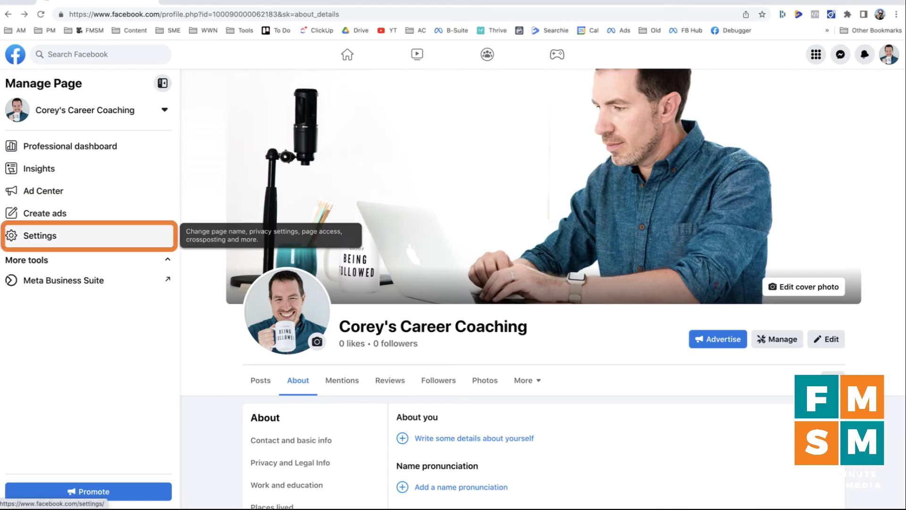
left_click(39, 235)
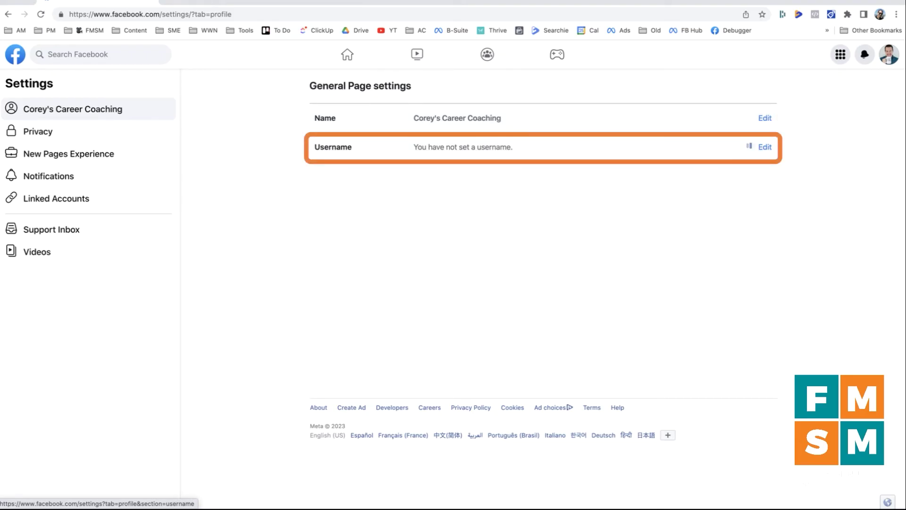
left_click(764, 147)
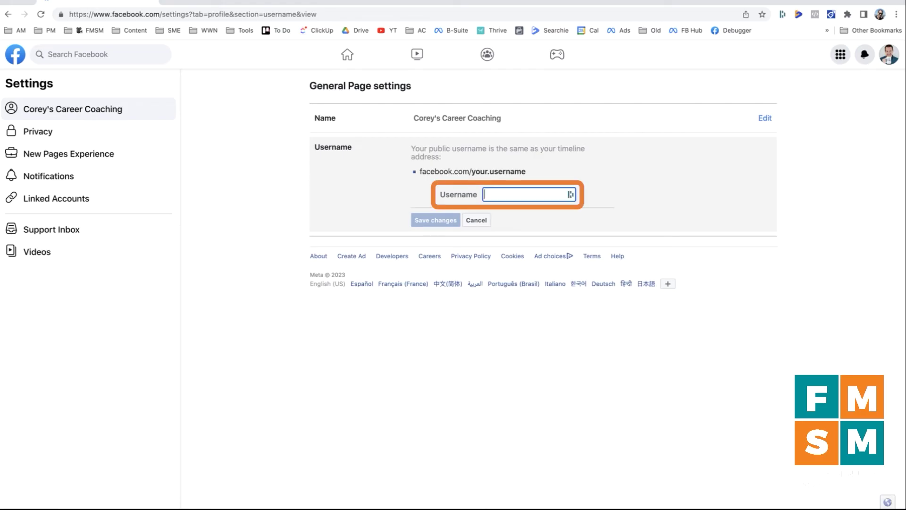
type("coreyscareercoaching")
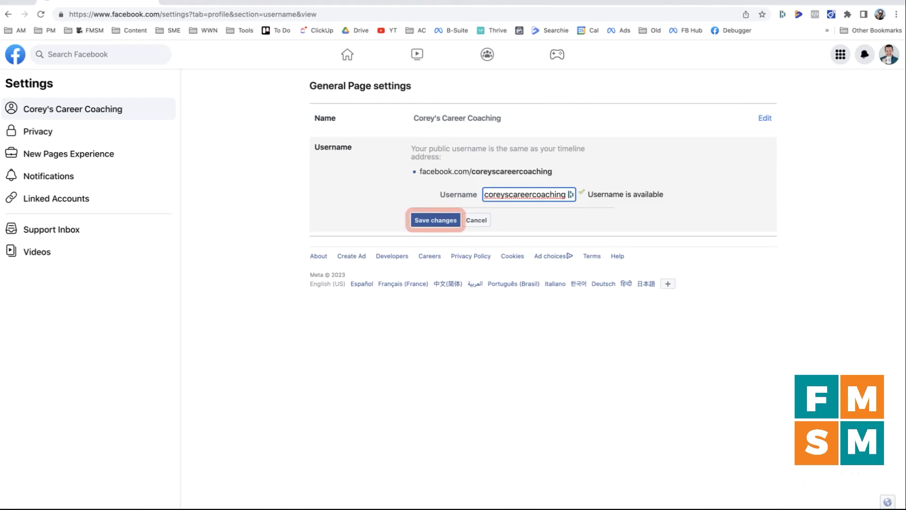
left_click(435, 220)
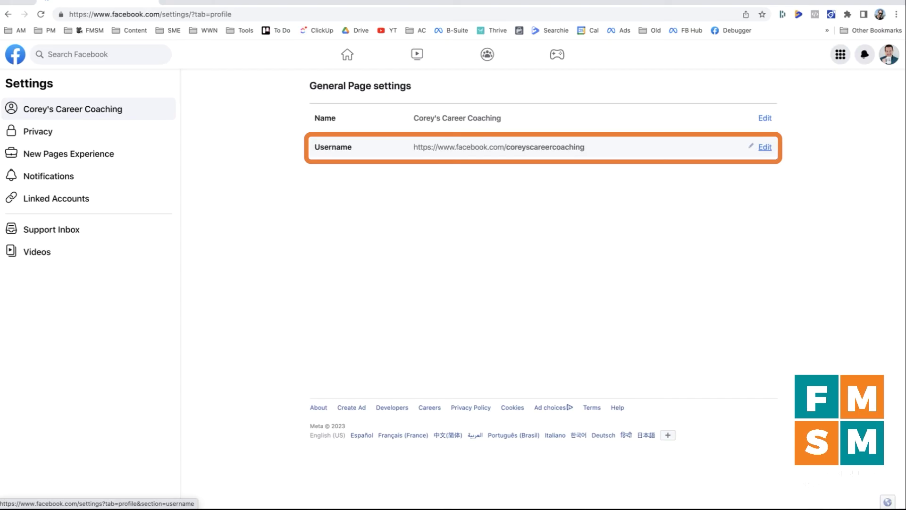
type("https://www.facebook.com/coreyscareercoaching")
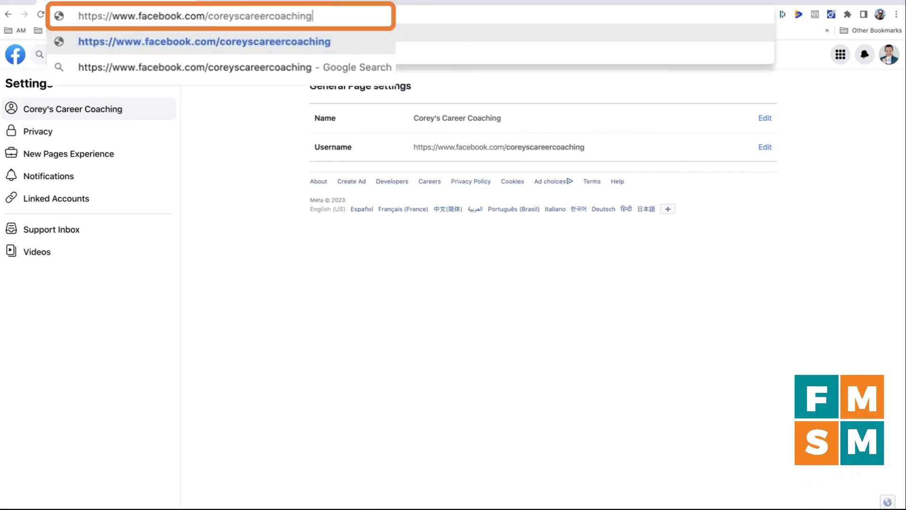
key("Return")
scroll(542, 288, "up", 4)
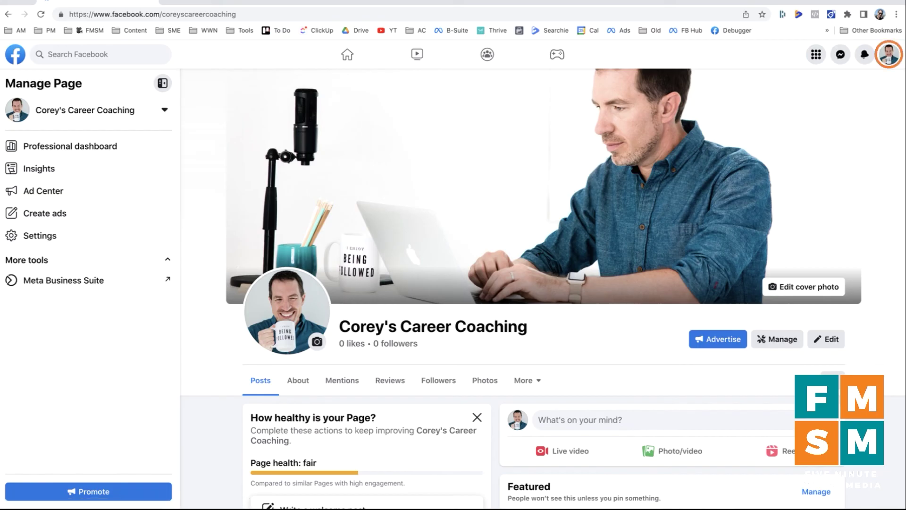
Switch from the Page to the owner's personal profile and look over its timeline
left_click(889, 54)
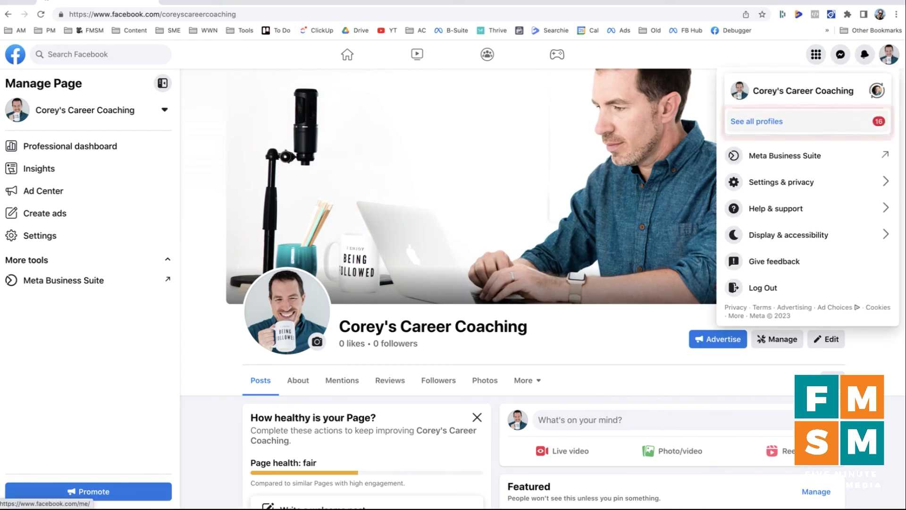
left_click(757, 121)
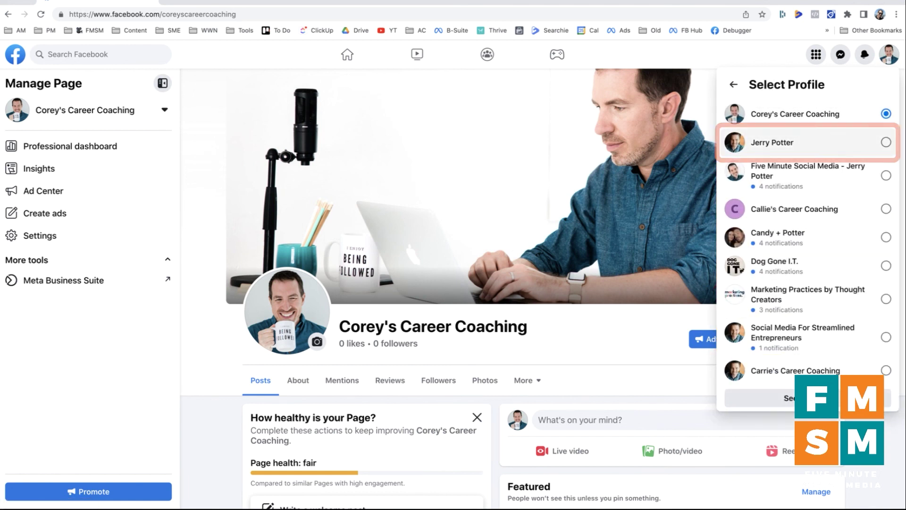
left_click(802, 142)
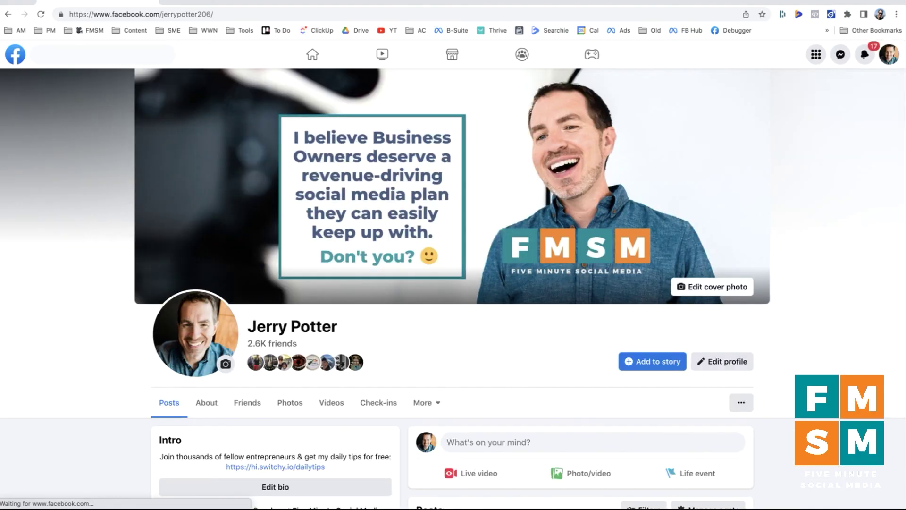
scroll(453, 283, "down", 5)
scroll(453, 283, "up", 5)
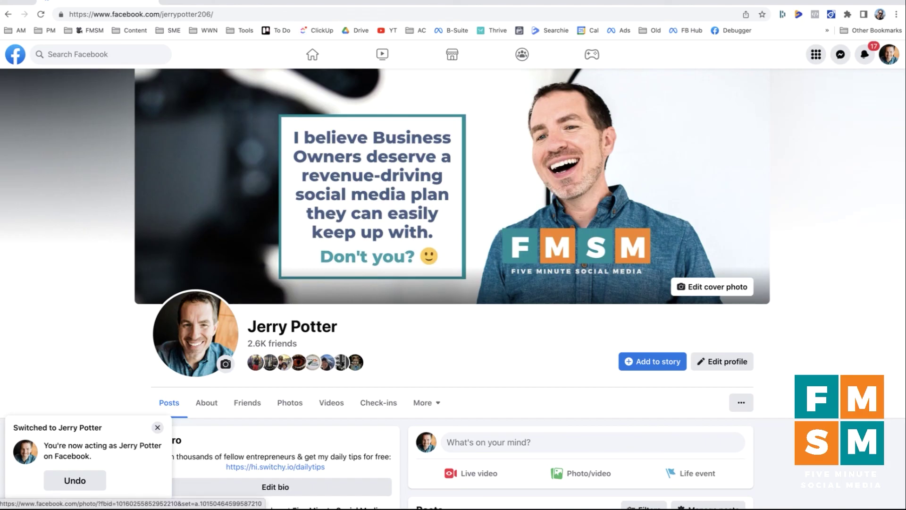
Switch from the personal profile back to the Corey's Career Coaching Page
left_click(889, 54)
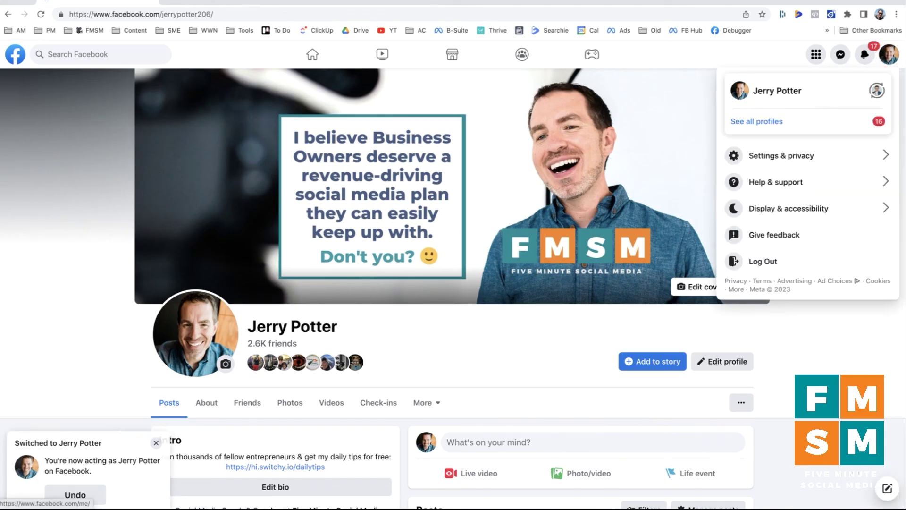
left_click(756, 121)
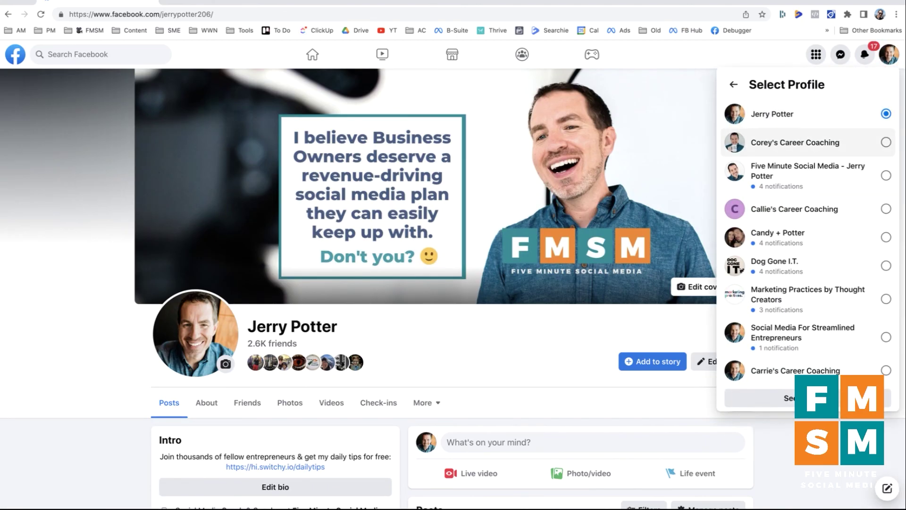
left_click(779, 144)
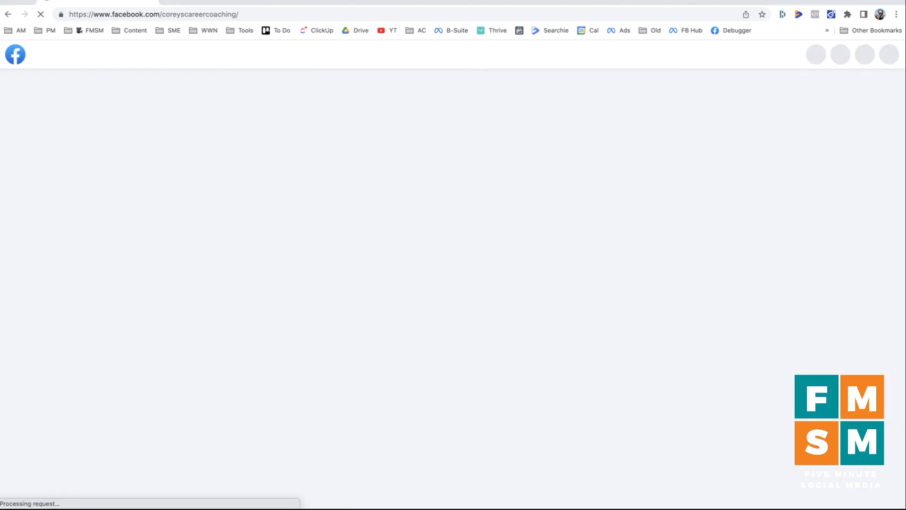